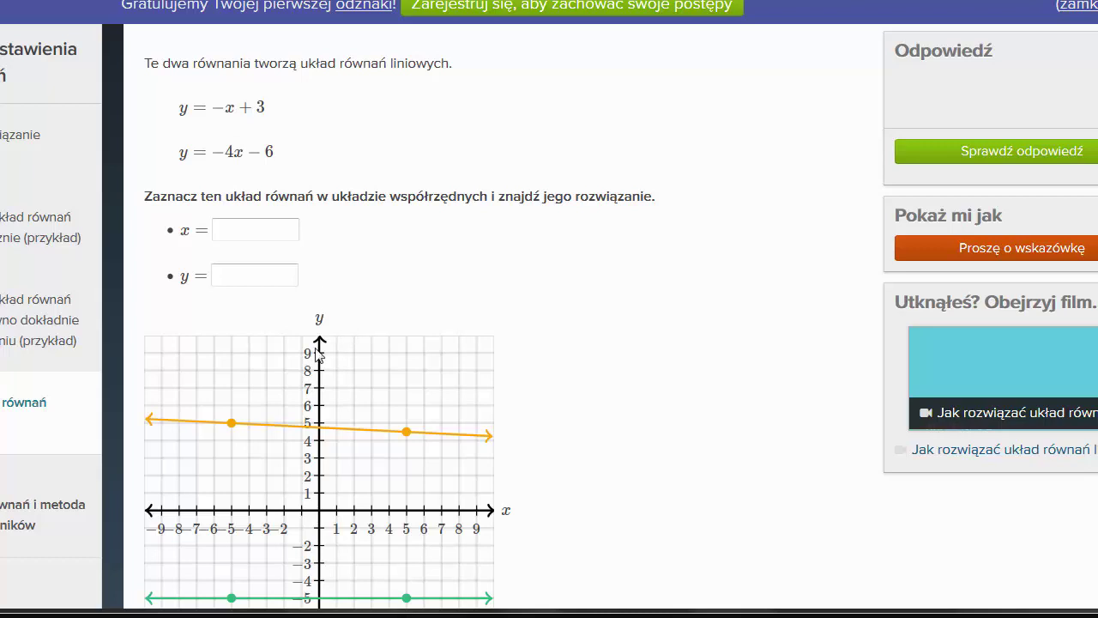
- Graph the system with the orange line through (0, 3) and (3, 0) and the green line through (0, -6) and (-2, 2)
drag(232, 421, 319, 457)
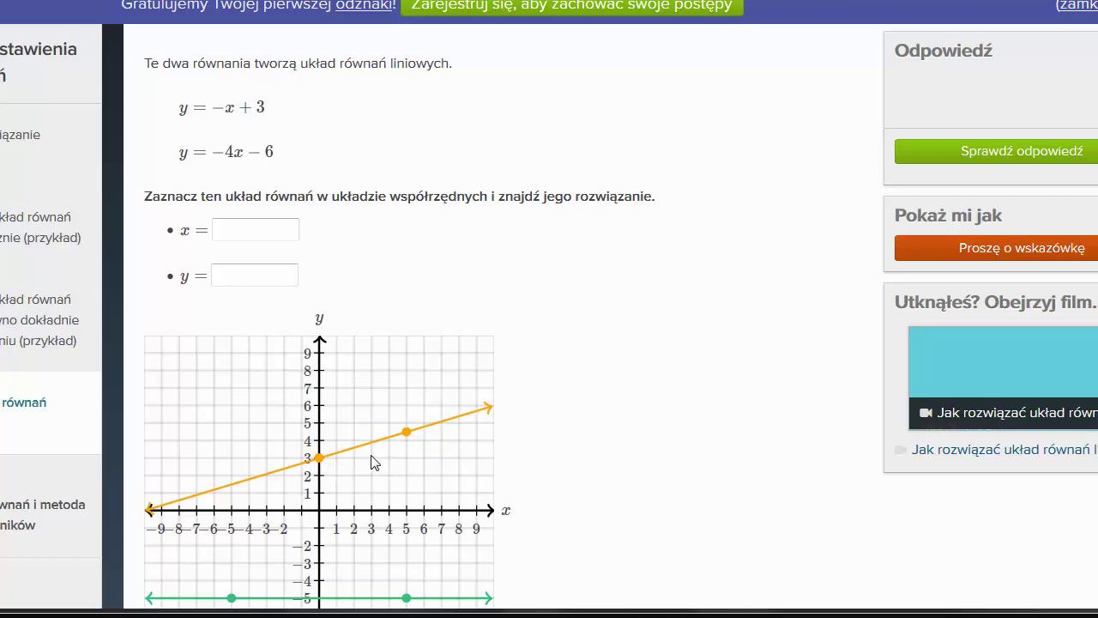
drag(406, 431, 374, 509)
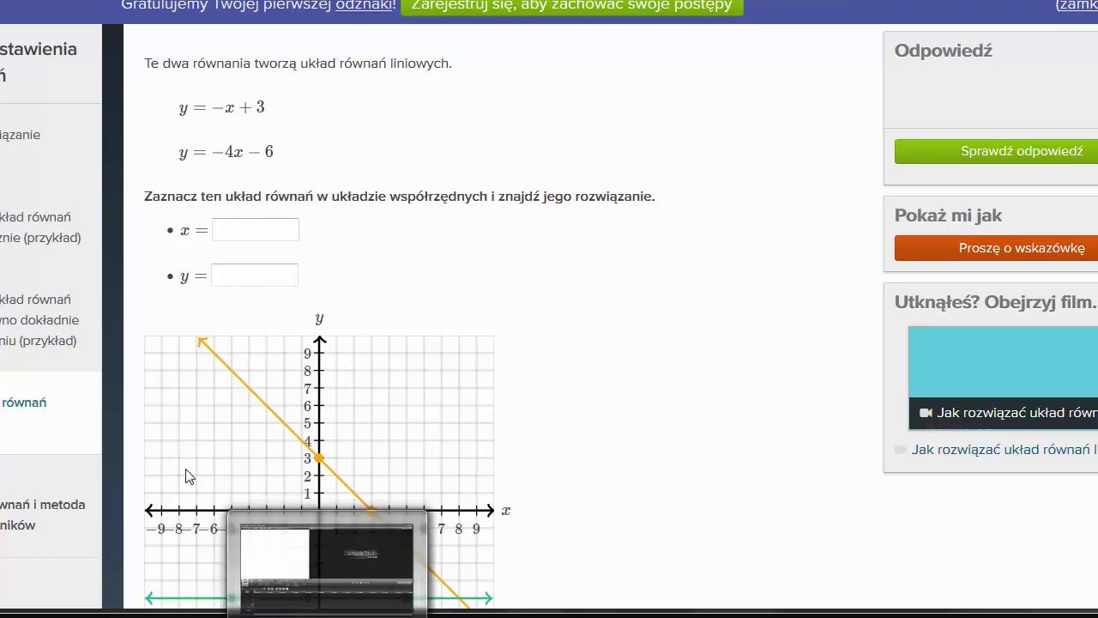
drag(230, 598, 311, 580)
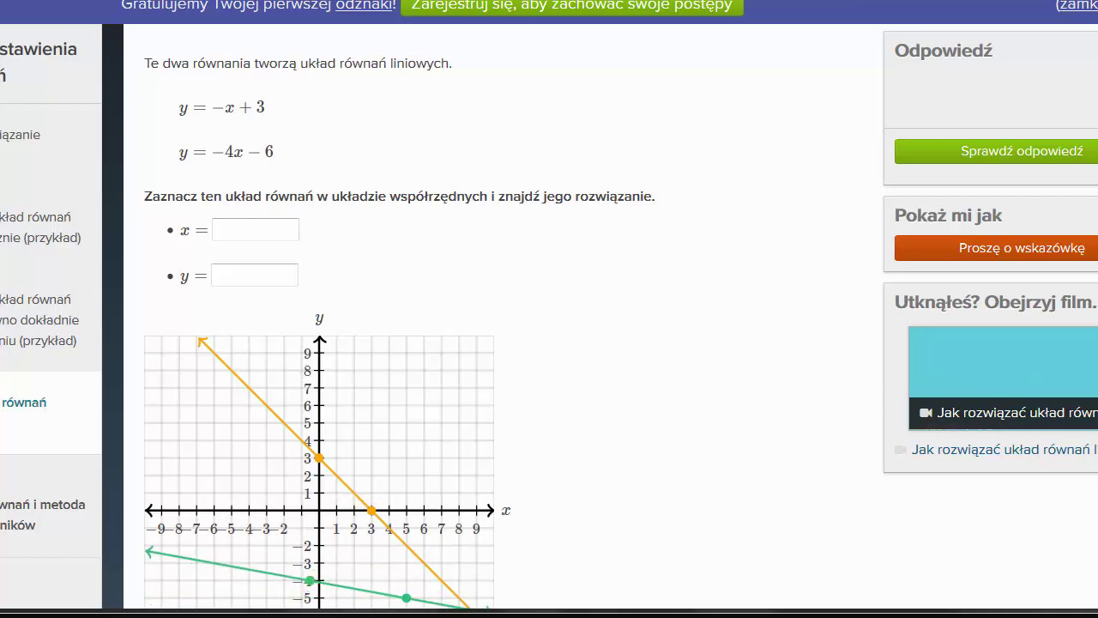
scroll(549, 317, down, 2)
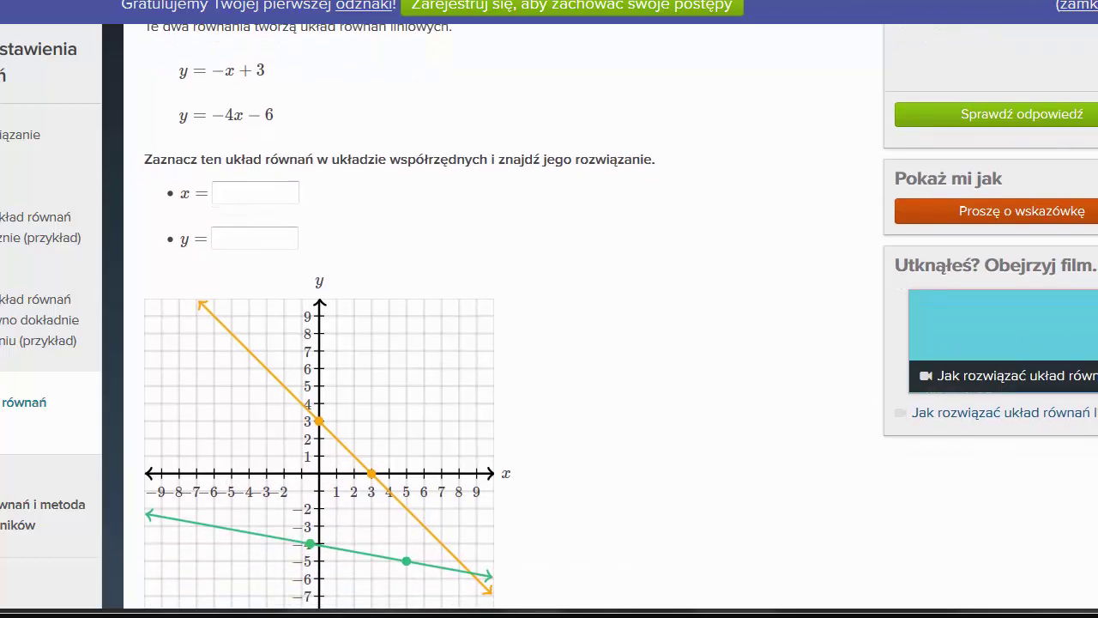
scroll(549, 317, down, 1)
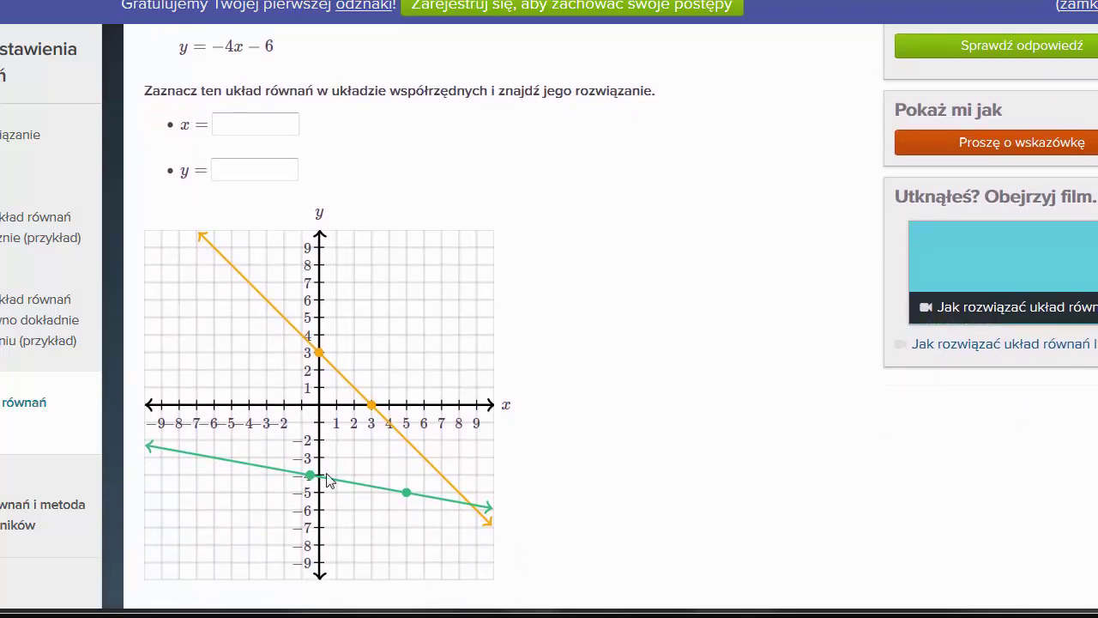
drag(313, 474, 318, 510)
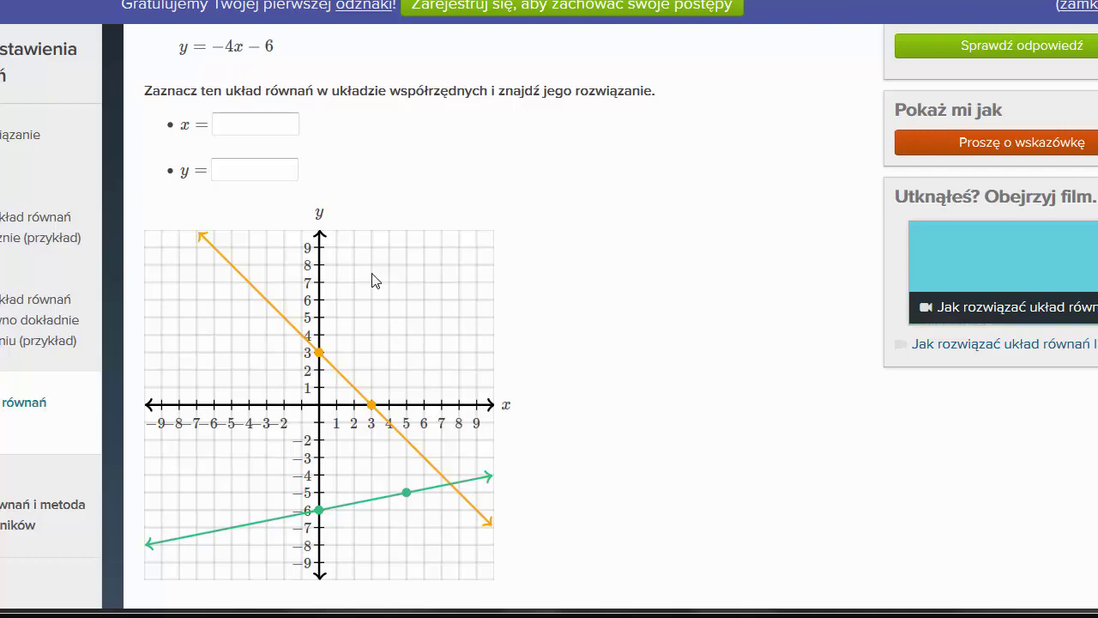
drag(406, 492, 275, 422)
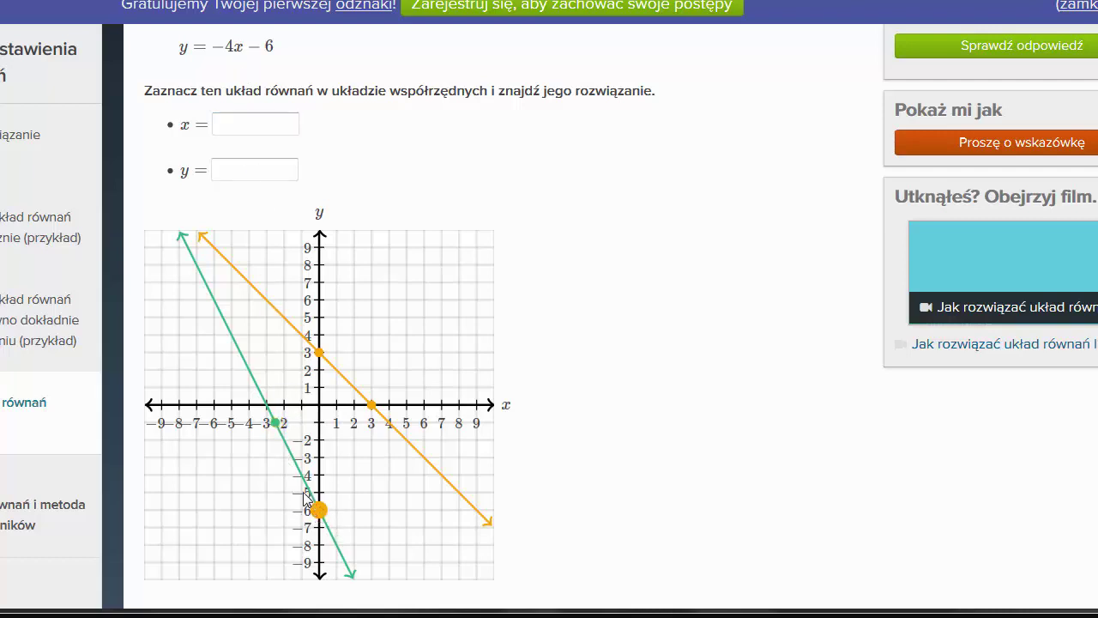
drag(273, 426, 283, 368)
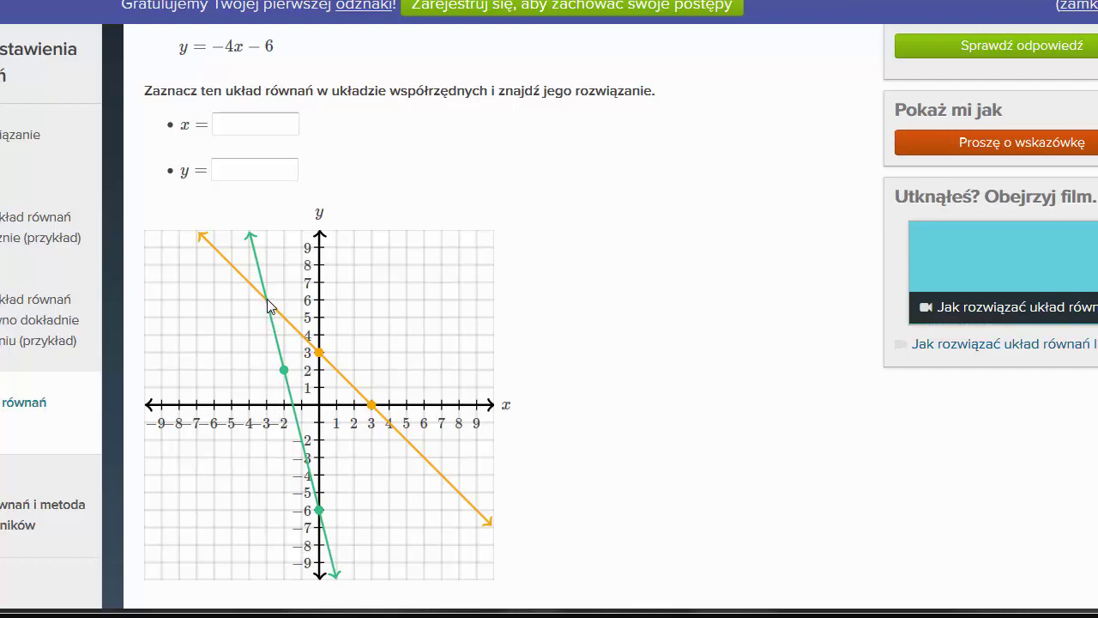
- Submit x = -3 and y = 6 as the system's solution and advance to the next question
click(225, 124)
text(-3)
click(1001, 50)
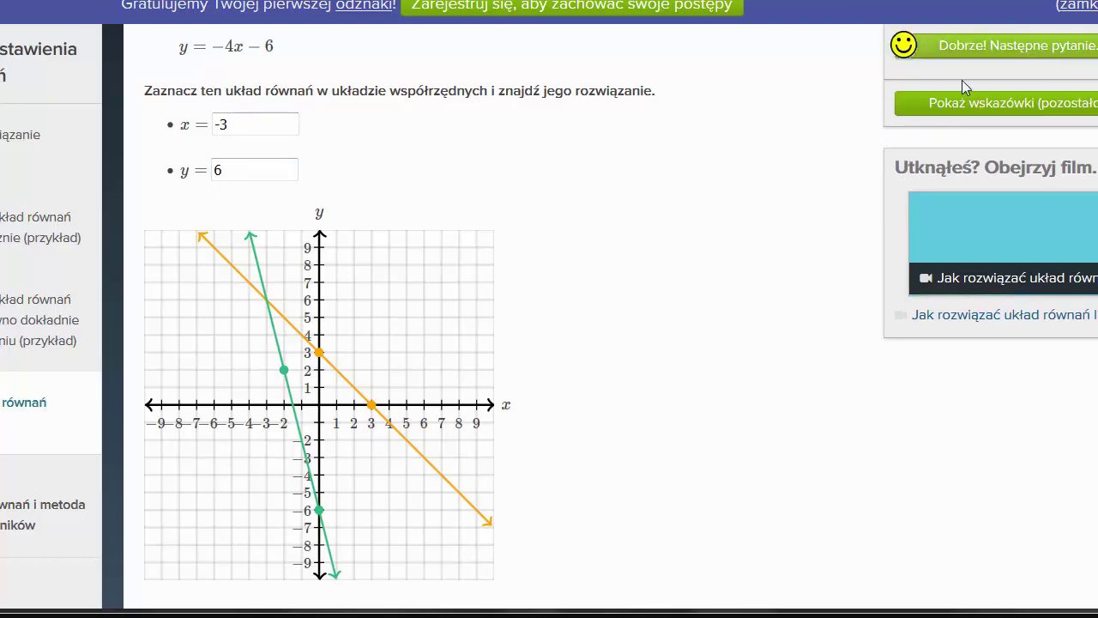
click(1009, 49)
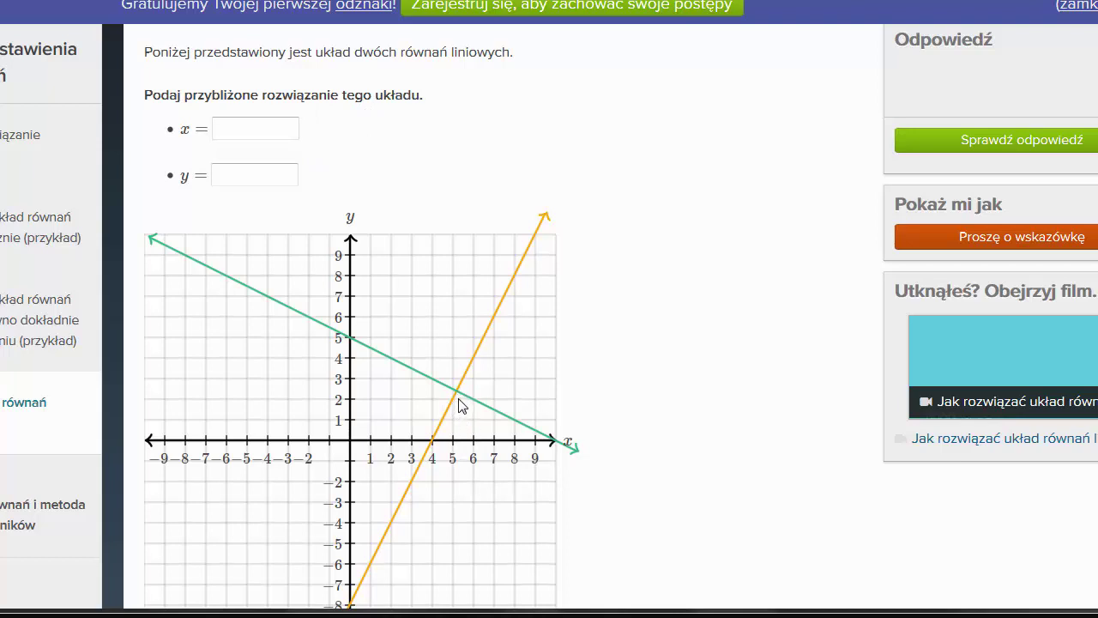
- Submit x = 5.2 and y = 2.4 as the approximate solution of the graphed system and advance to the next question
click(235, 173)
click(231, 129)
text(5.2)
click(244, 176)
click(243, 174)
text(2.4)
click(344, 209)
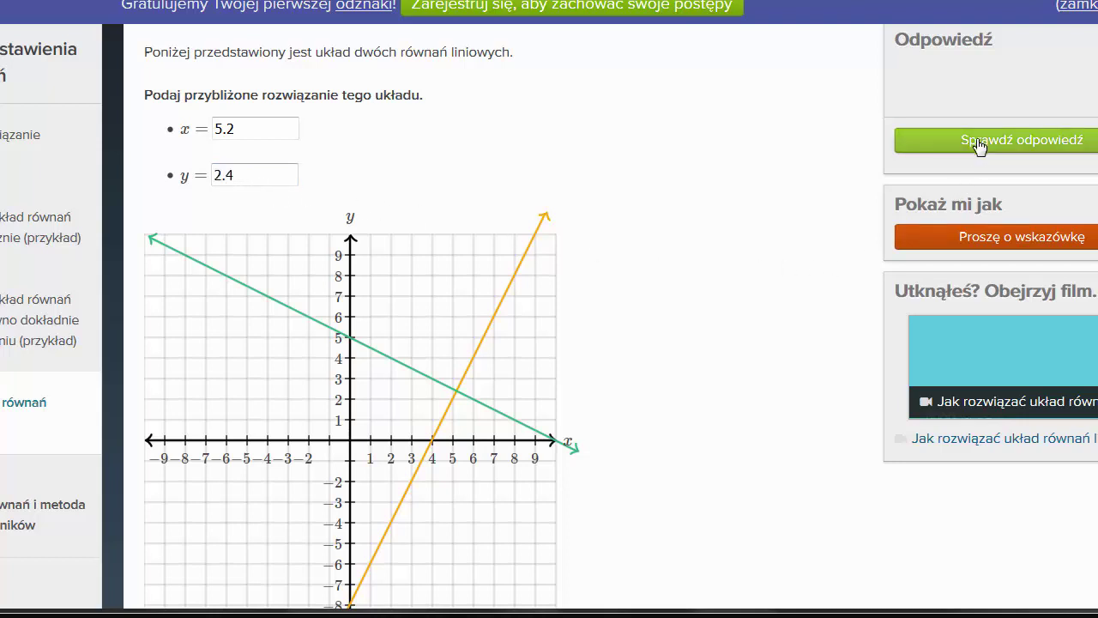
click(911, 141)
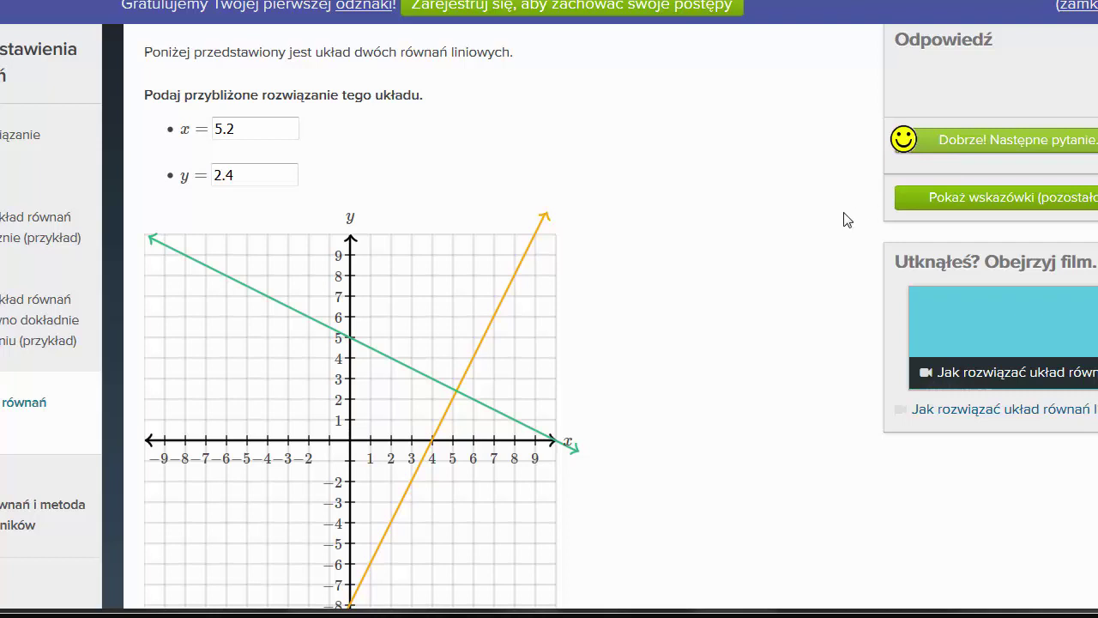
click(954, 143)
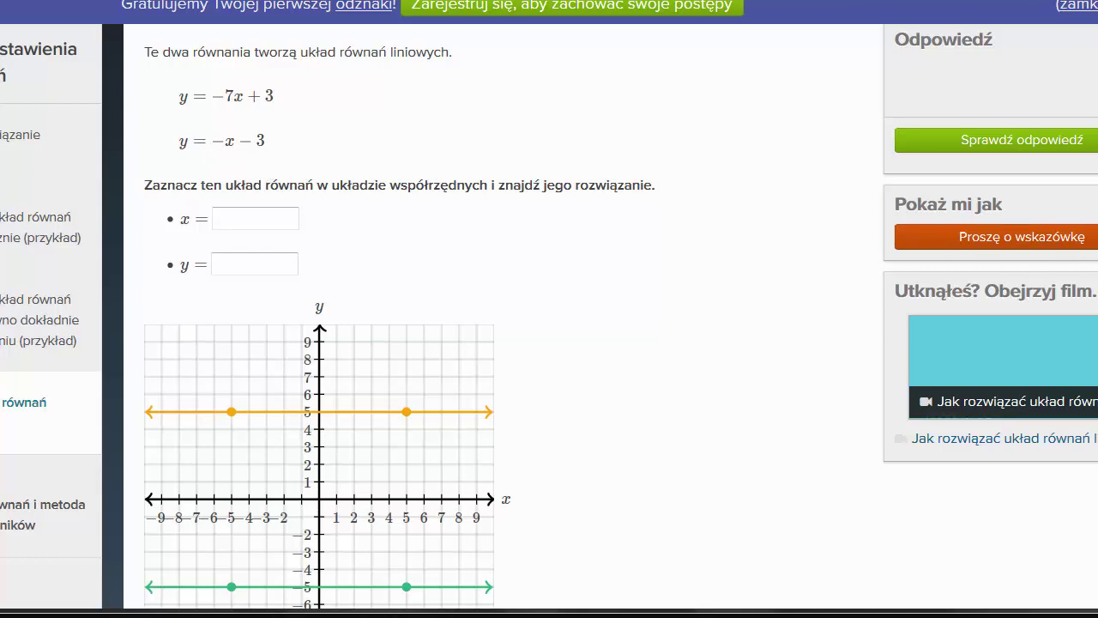
- Graph y = -7x + 3 by placing the orange line's points at (0, 3) and (1, -4)
scroll(549, 318, down, 1)
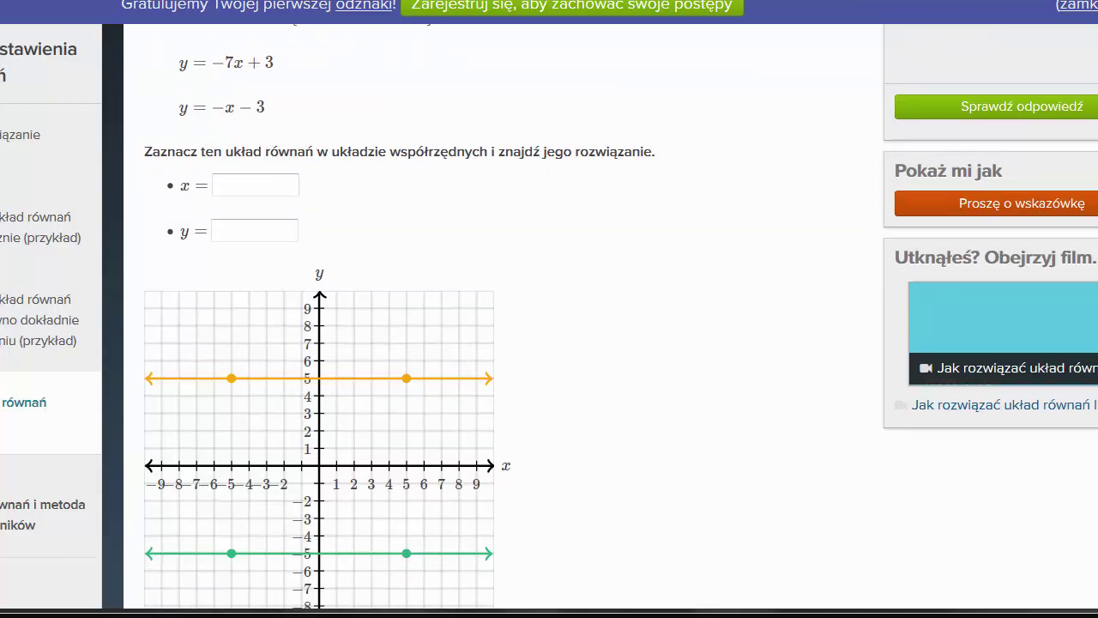
scroll(549, 318, up, 1)
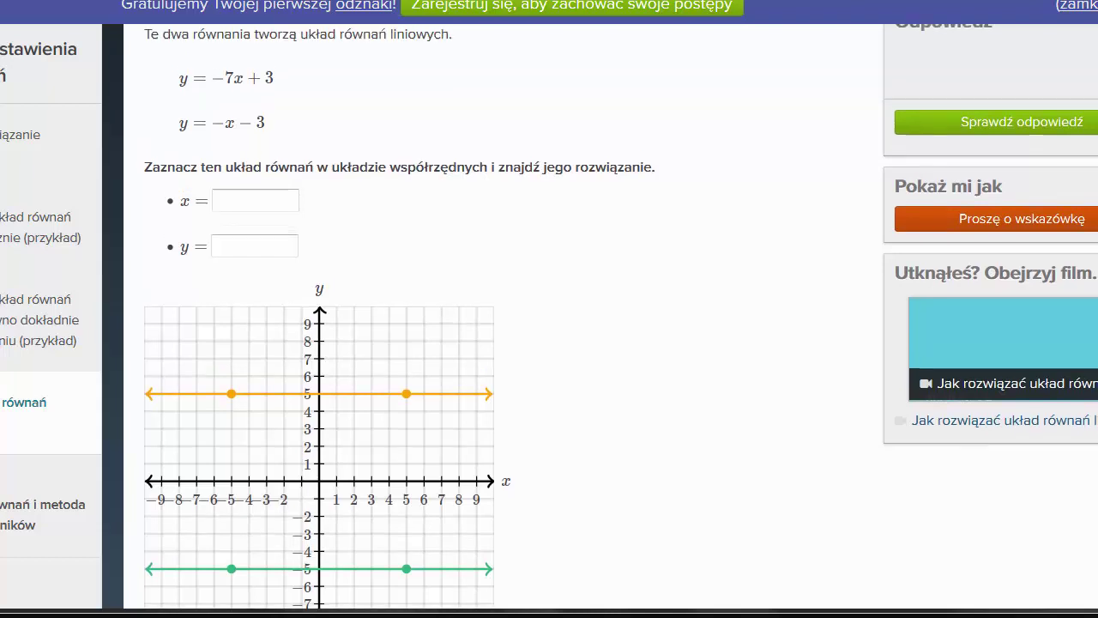
click(216, 207)
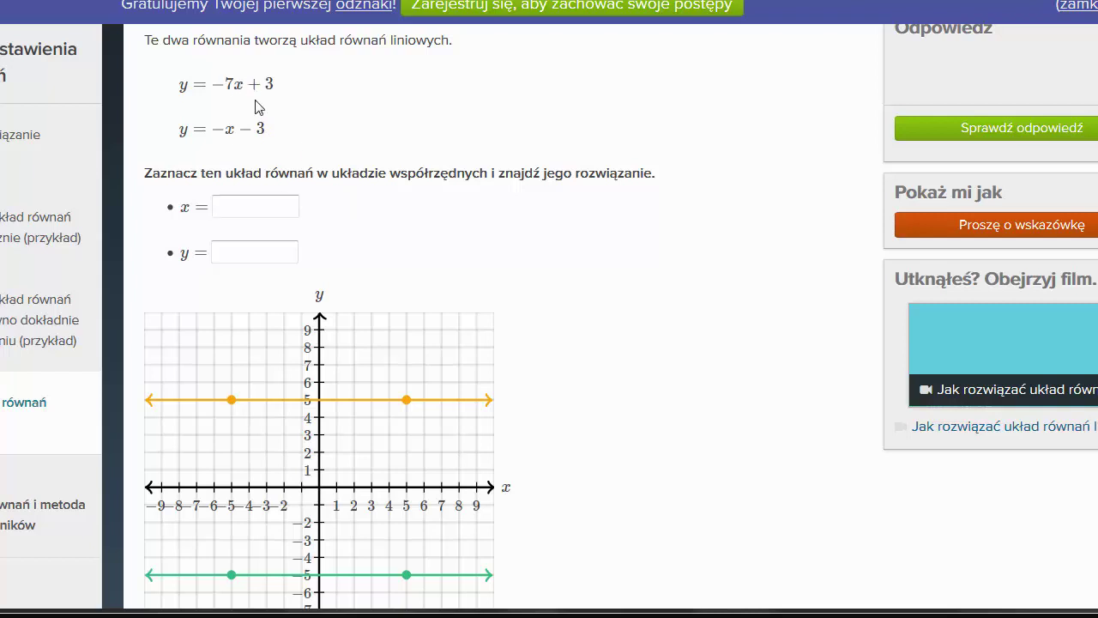
drag(406, 400, 319, 541)
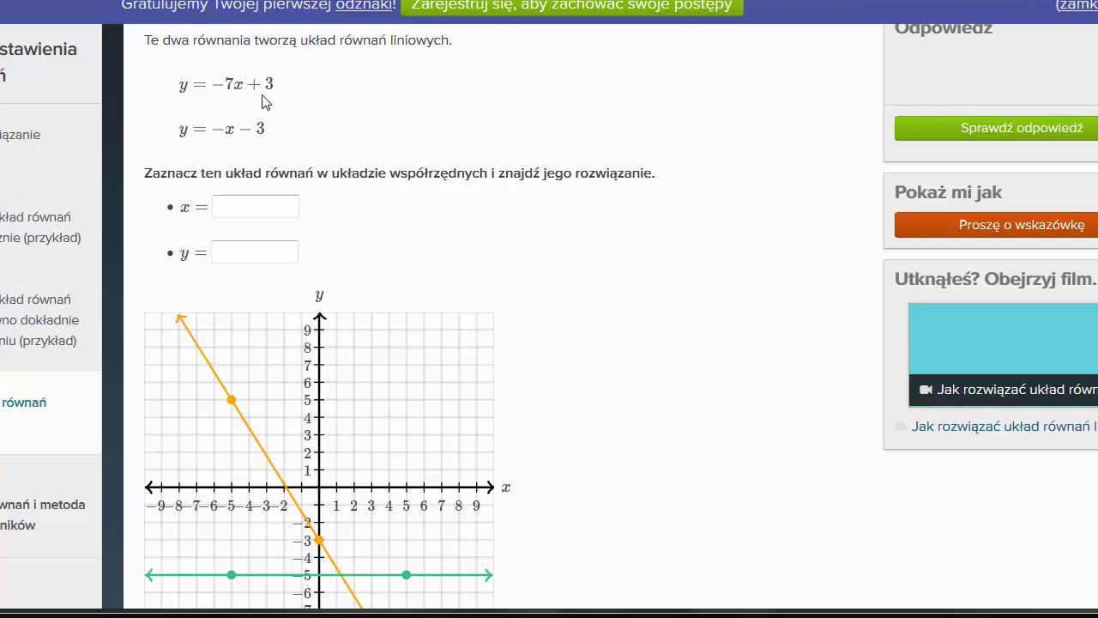
drag(318, 543, 318, 435)
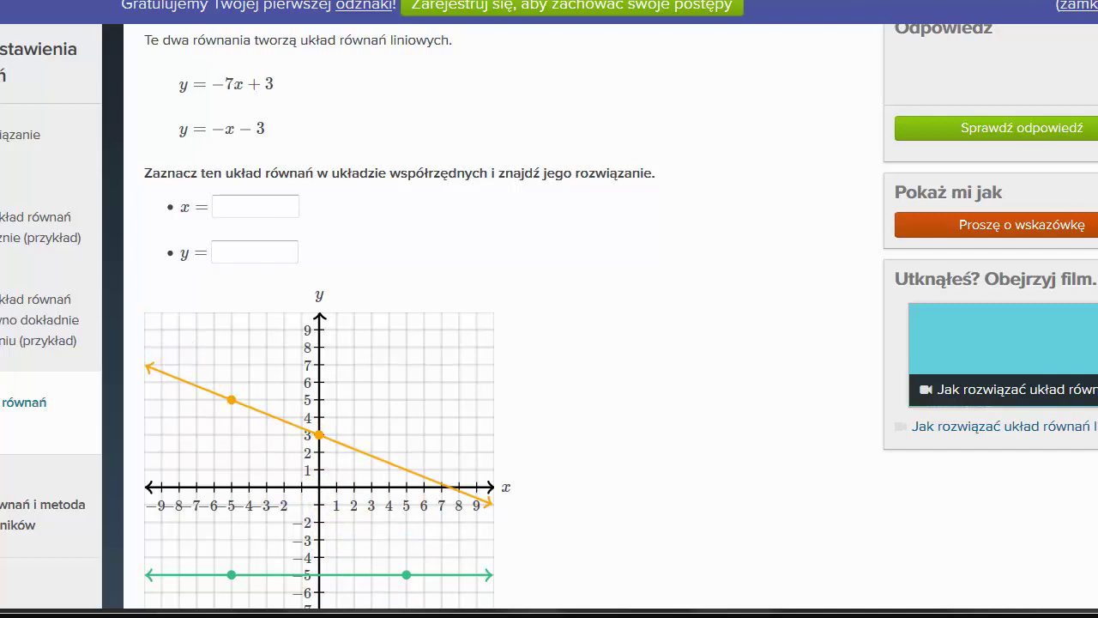
scroll(621, 316, down, 1)
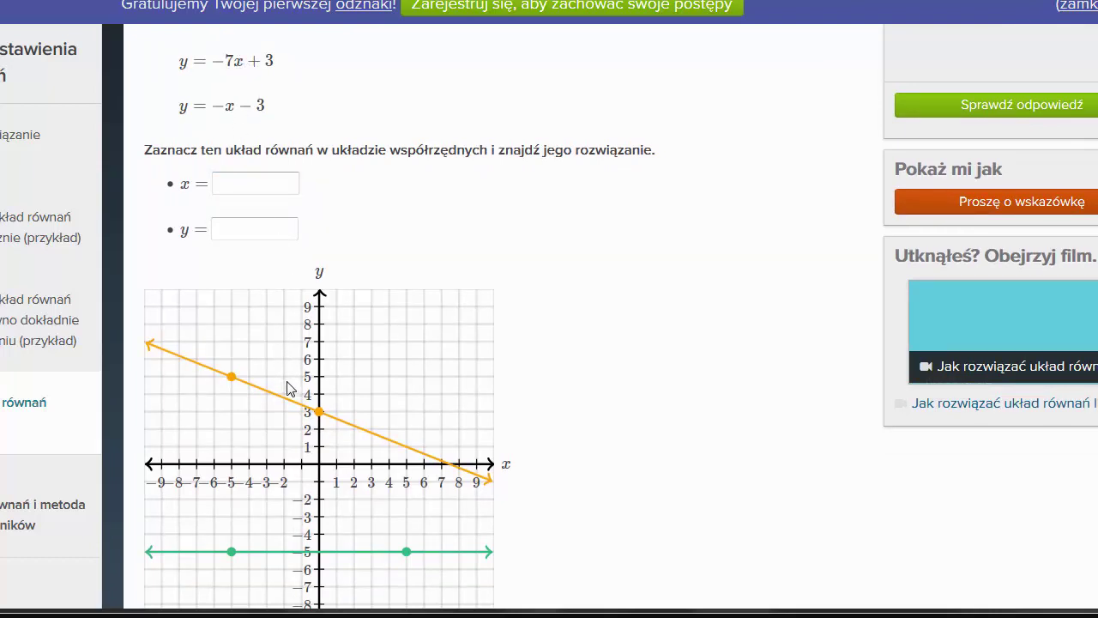
drag(233, 377, 298, 296)
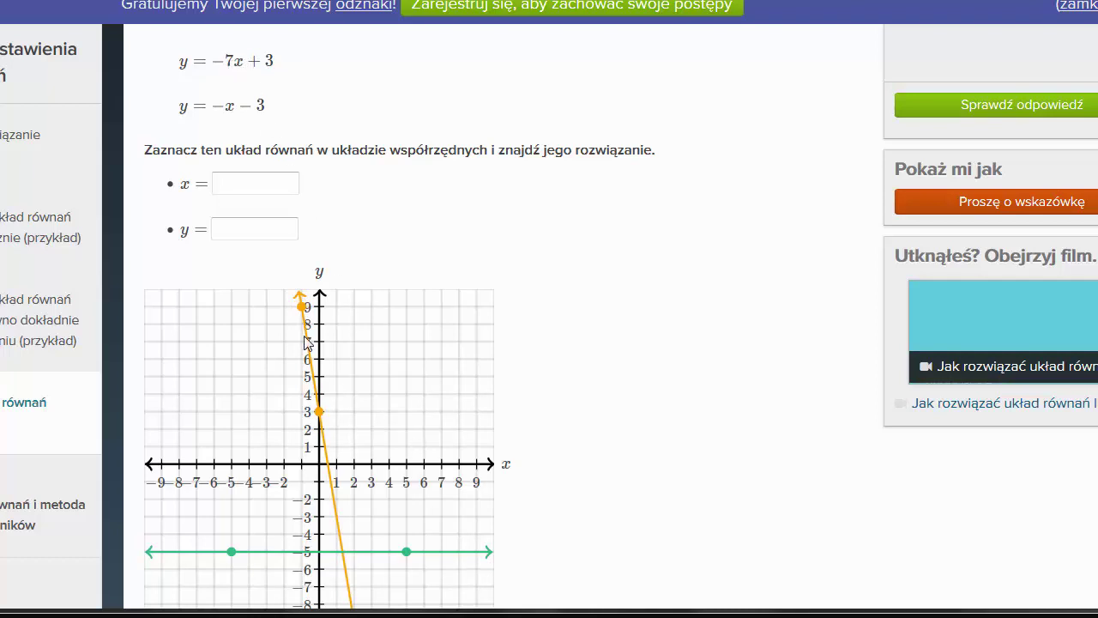
drag(300, 305, 336, 533)
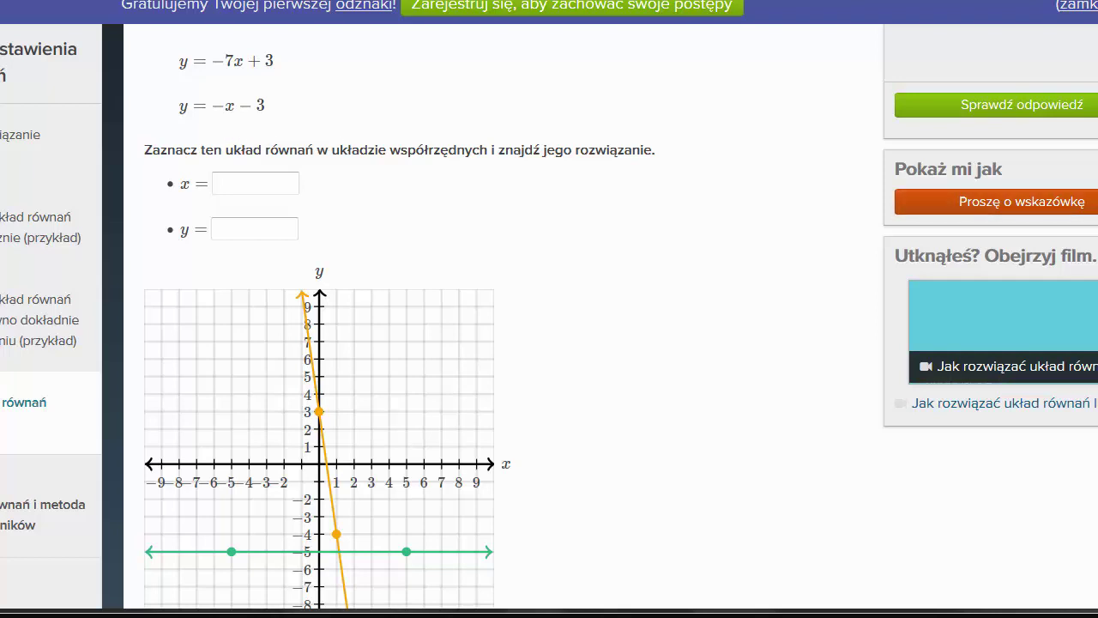
- Graph y = -x - 3 by placing the green line's points at (0, -3) and (4, -7)
scroll(549, 318, down, 1)
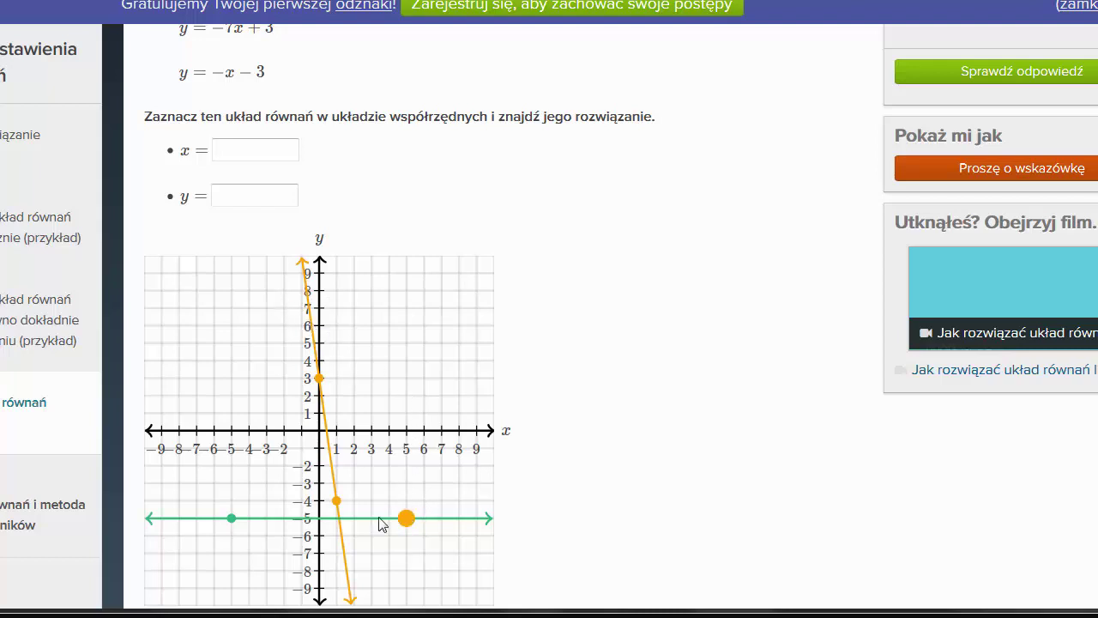
drag(251, 516, 338, 482)
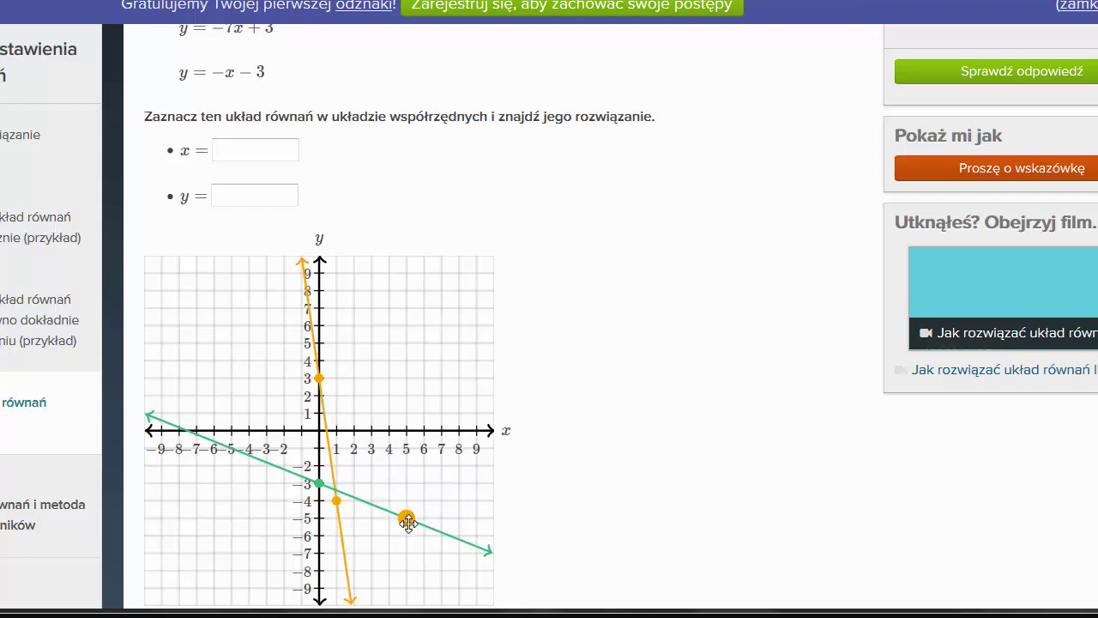
drag(404, 520, 388, 553)
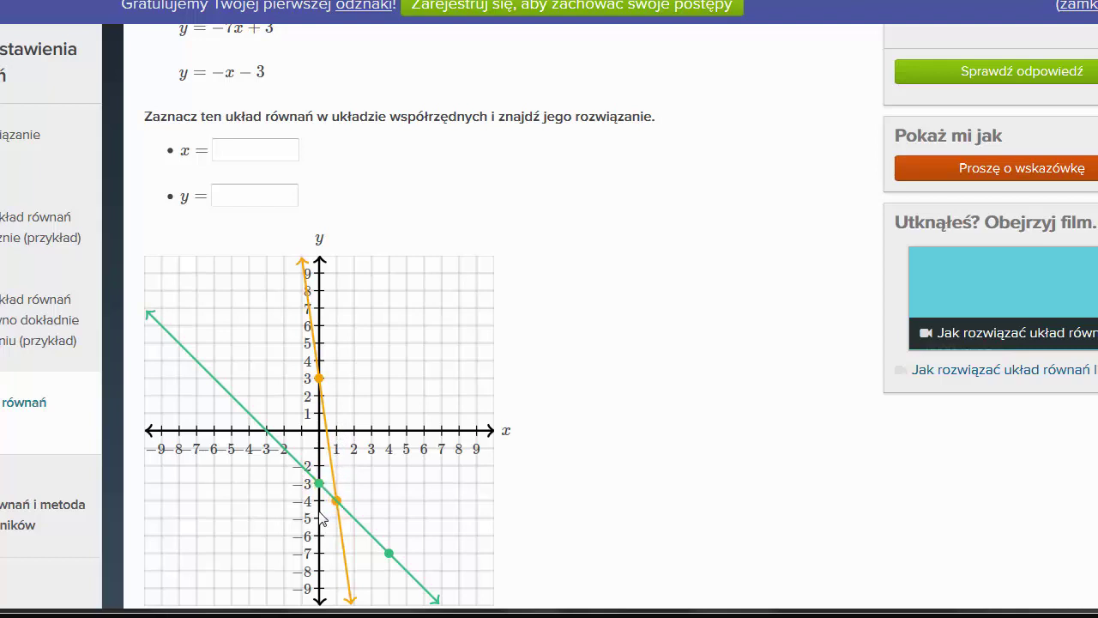
- Enter x = 1 and y = -4 as the solution of the system and check the answer
click(245, 148)
text(1)
click(239, 196)
click(407, 244)
scroll(549, 317, up, 2)
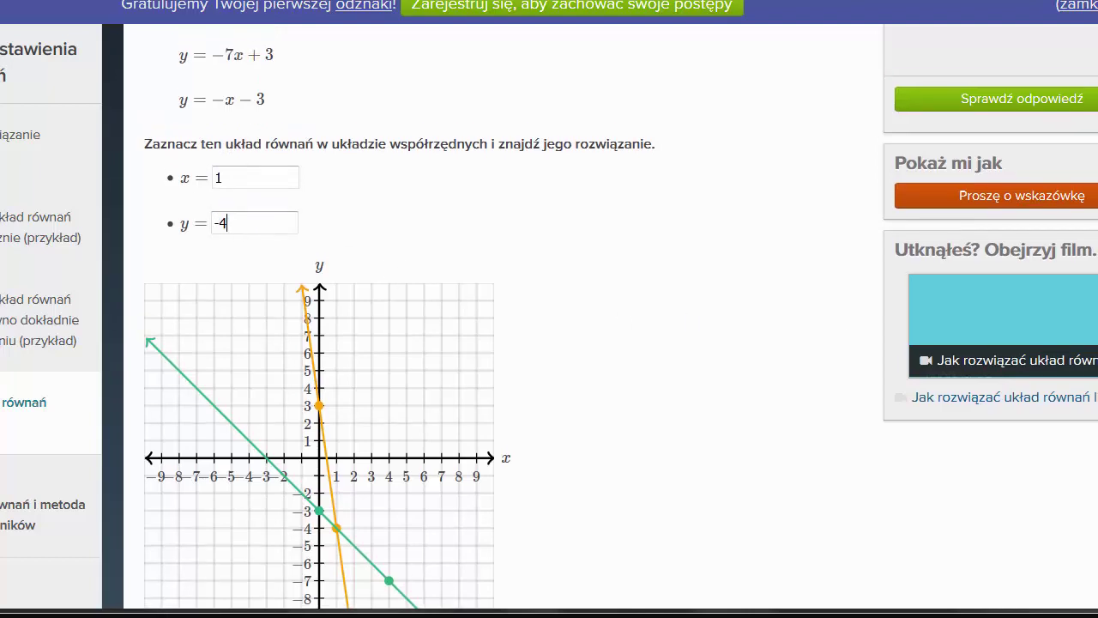
scroll(549, 317, down, 1)
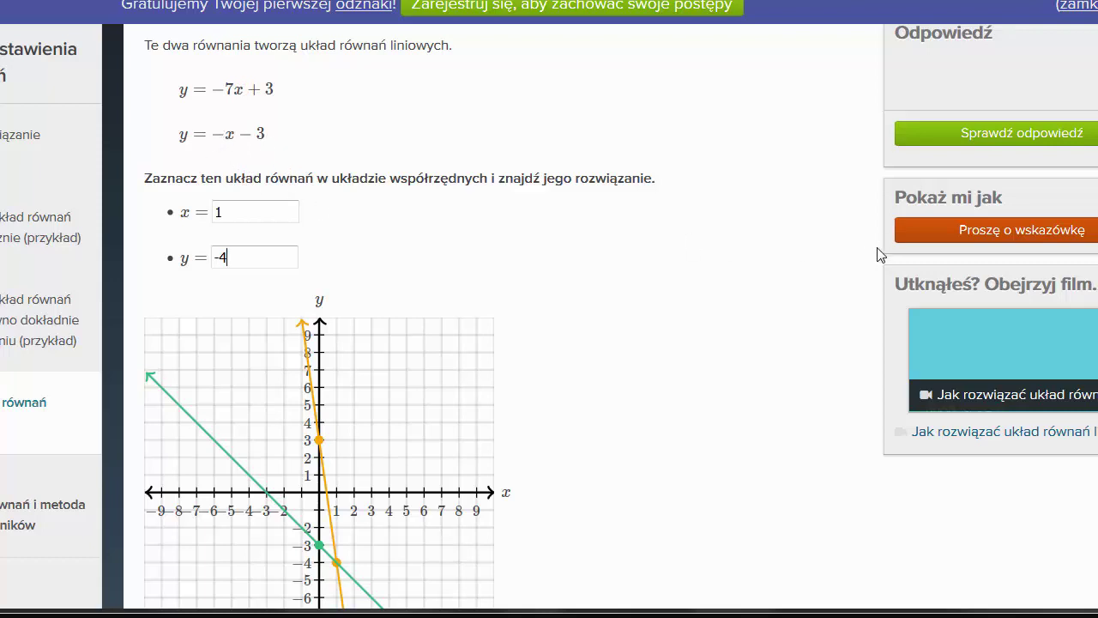
click(993, 140)
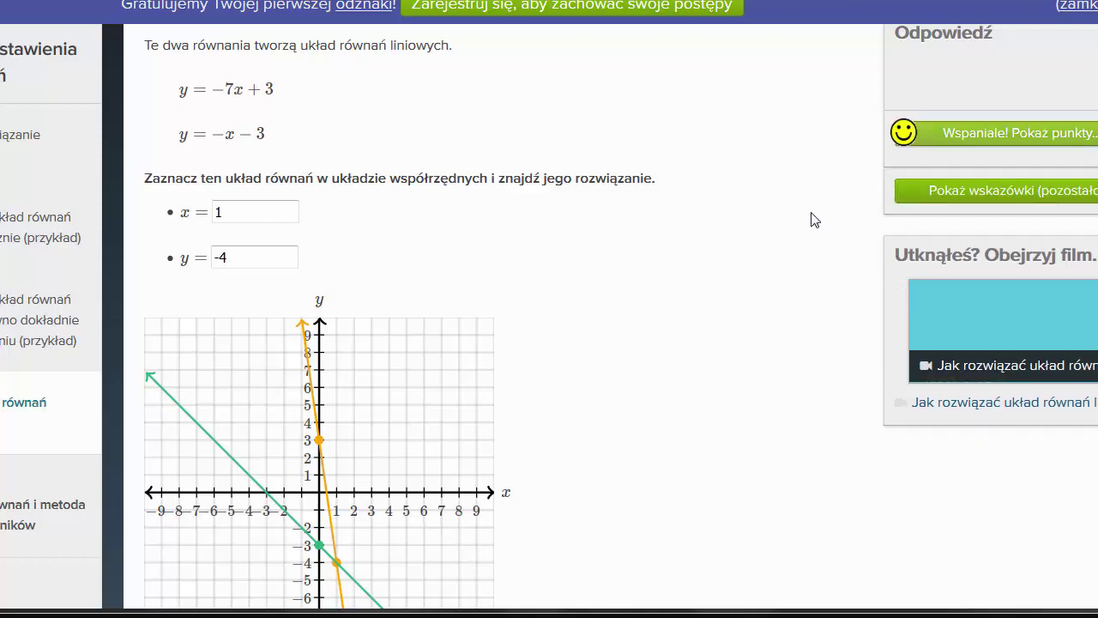